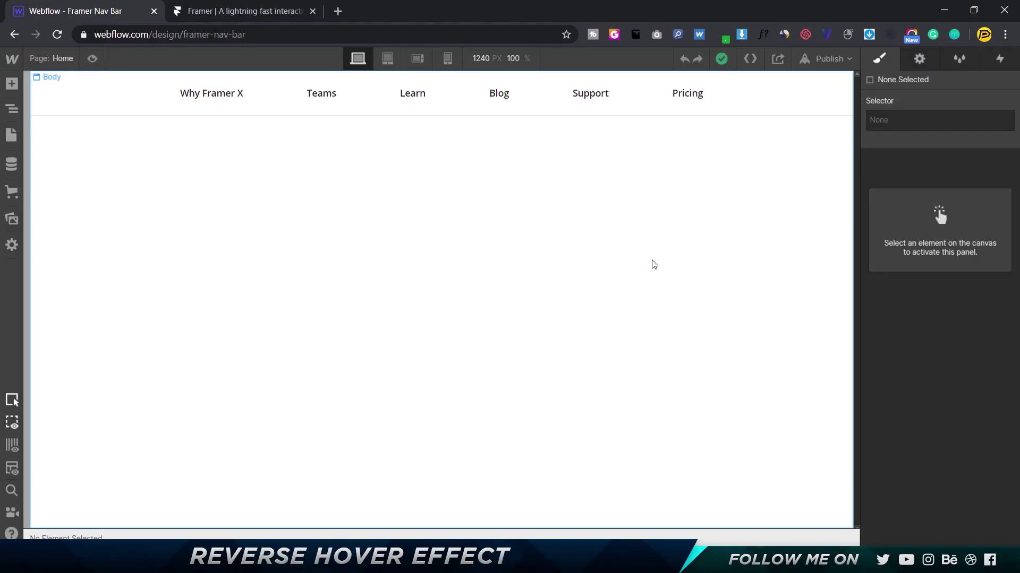
Select the page Body on the canvas to bring up its Style panel settings
click(654, 264)
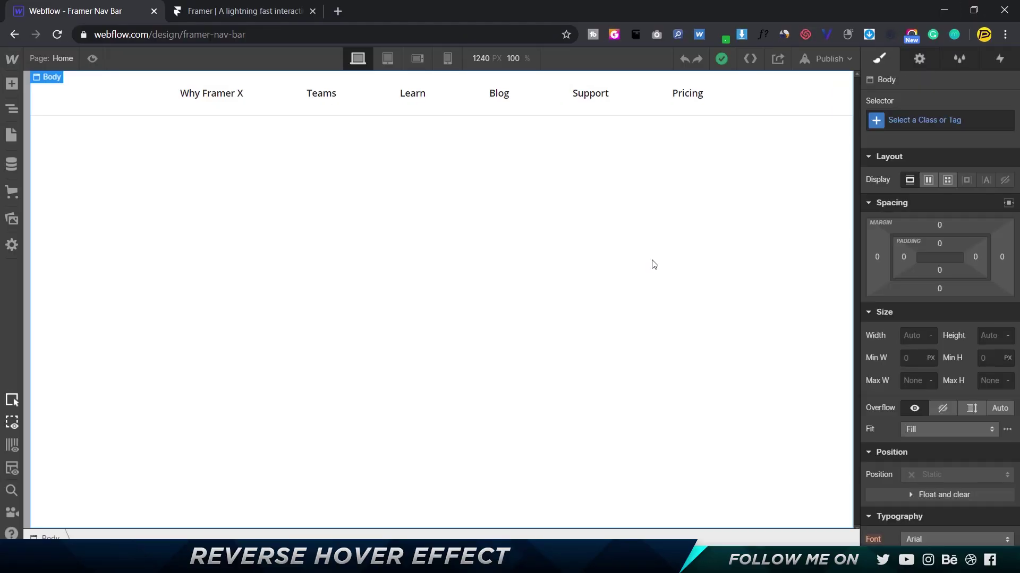
click(221, 15)
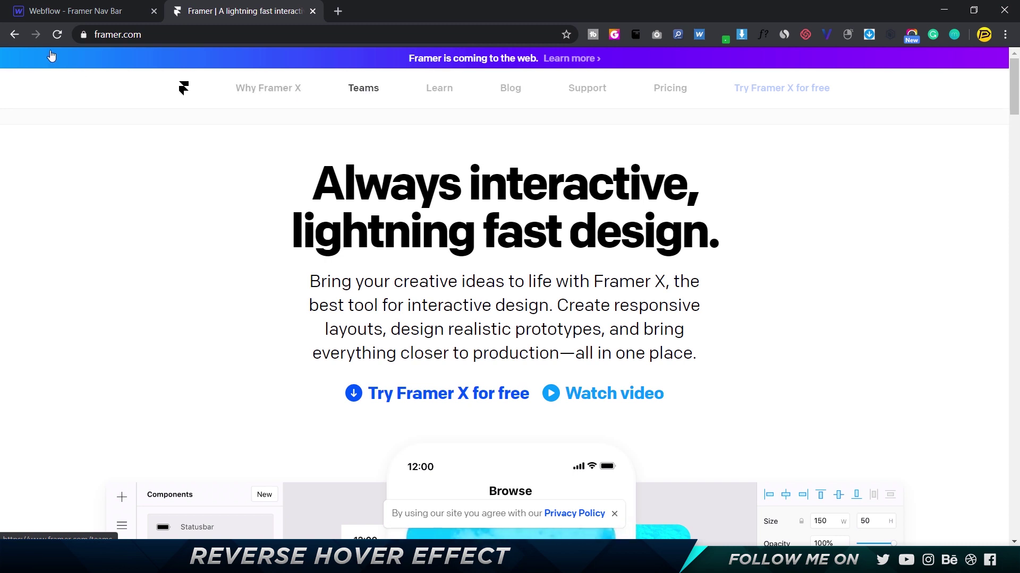
click(68, 12)
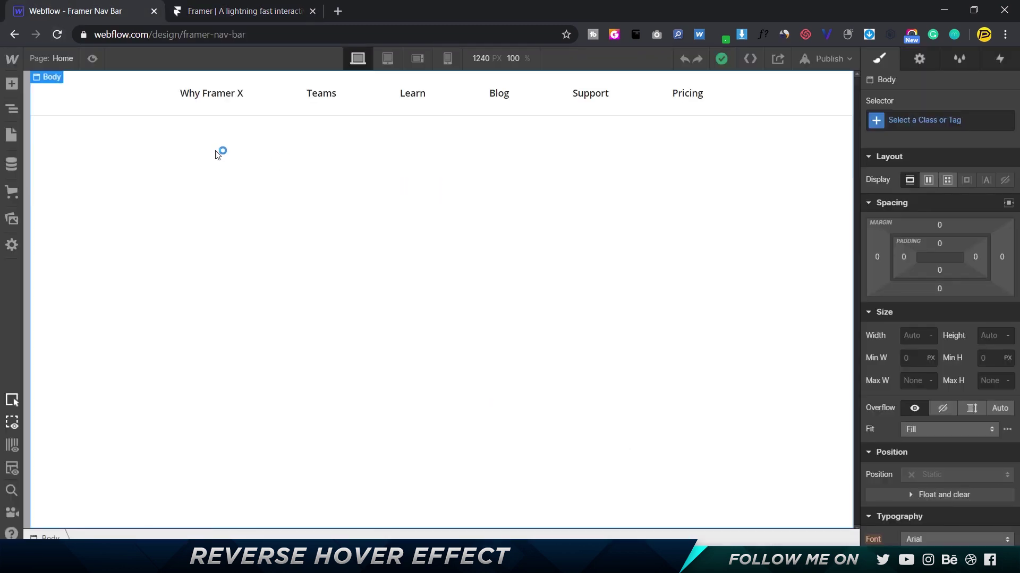
Preview the nav links' hover behaviour, then select the Why Framer X Nav Link
click(93, 59)
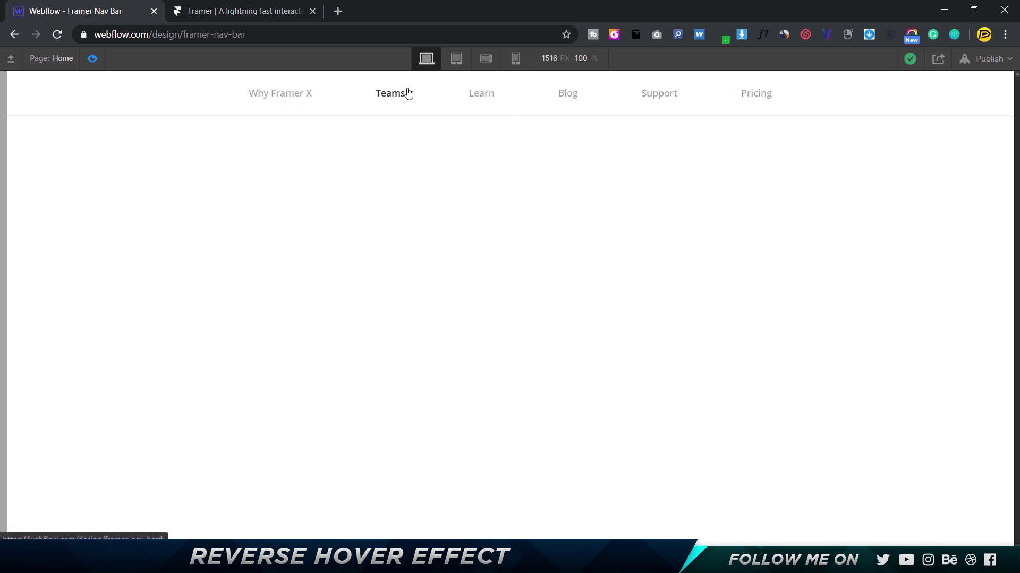
key(ctrl+shift+p)
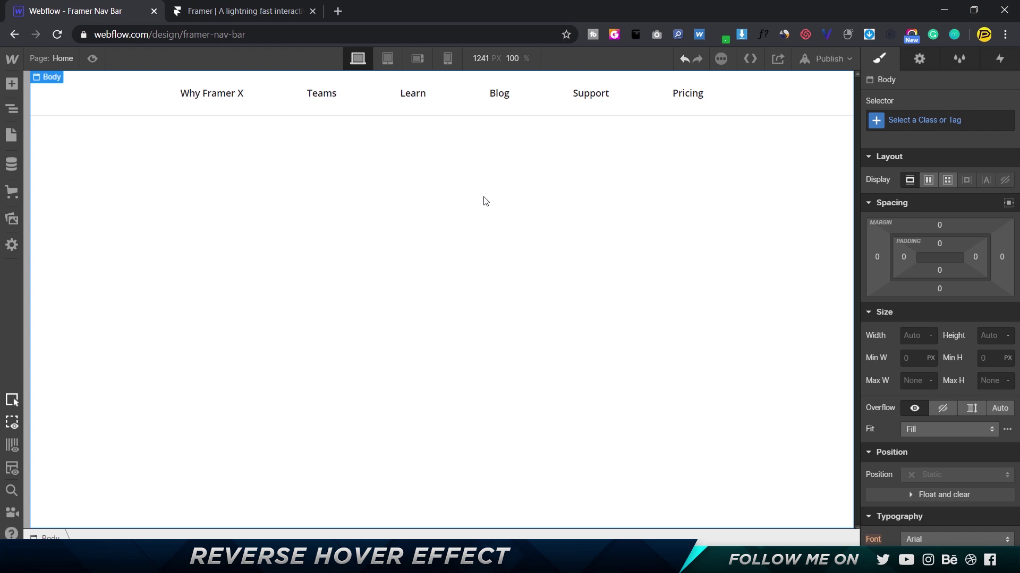
click(227, 84)
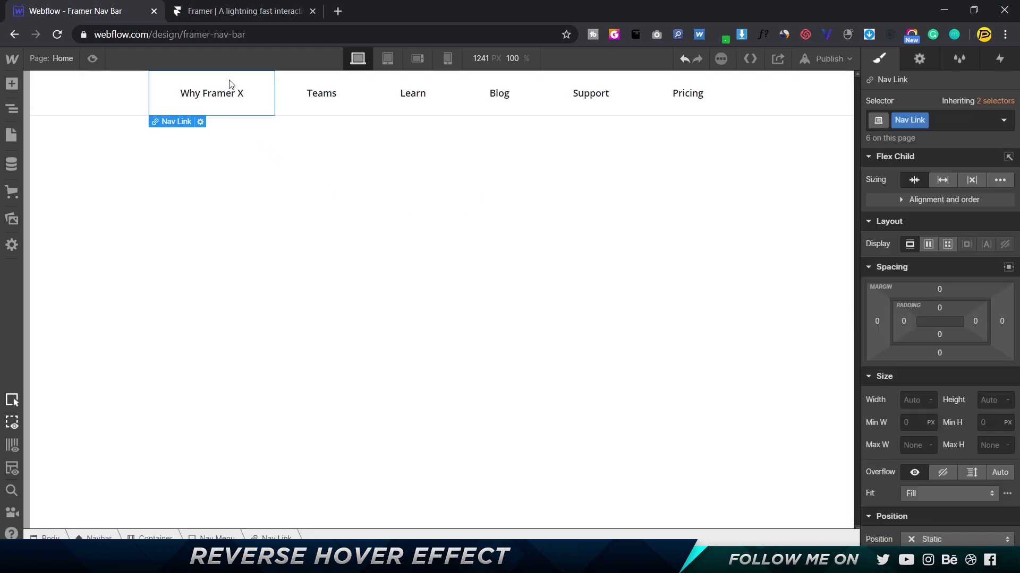
click(335, 99)
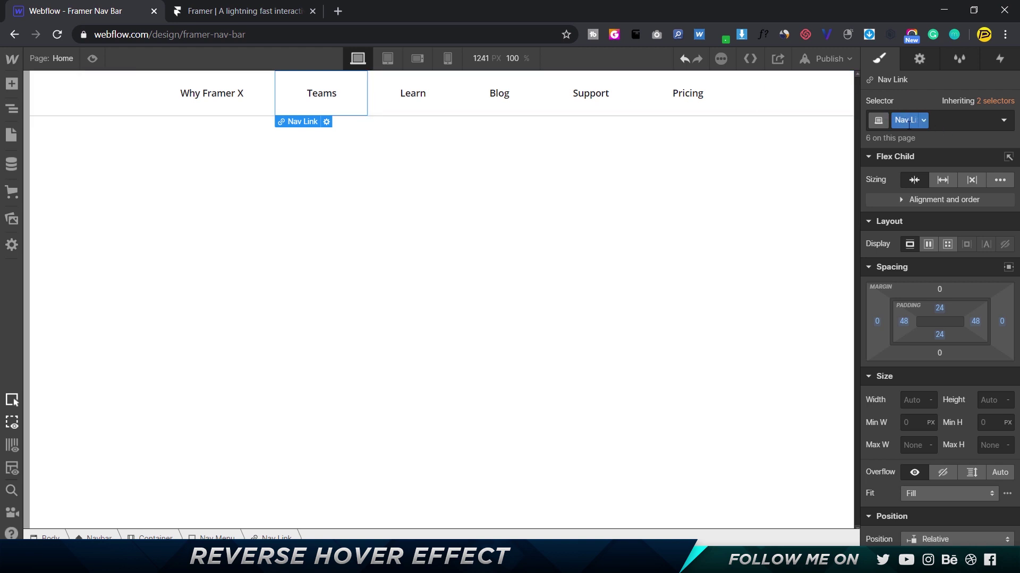
click(424, 100)
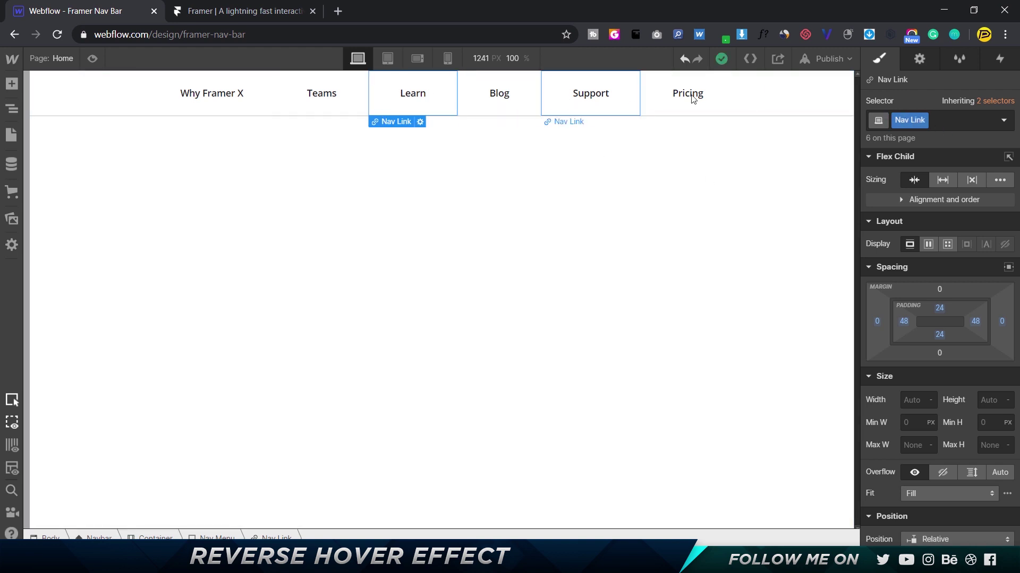
click(212, 91)
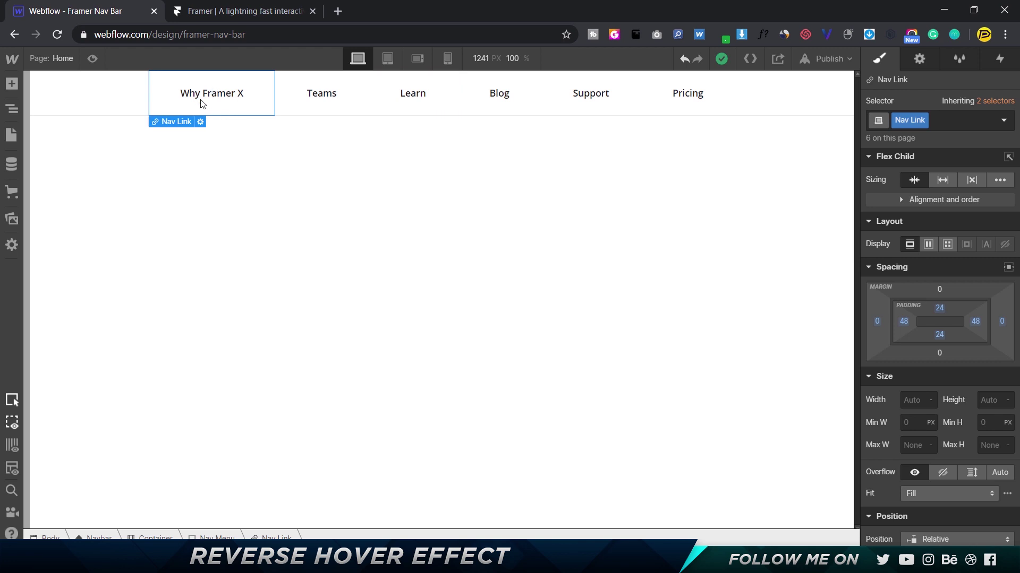
Add a Mouse hover element trigger to Why Framer X with On hover set to Start an Animation
click(998, 59)
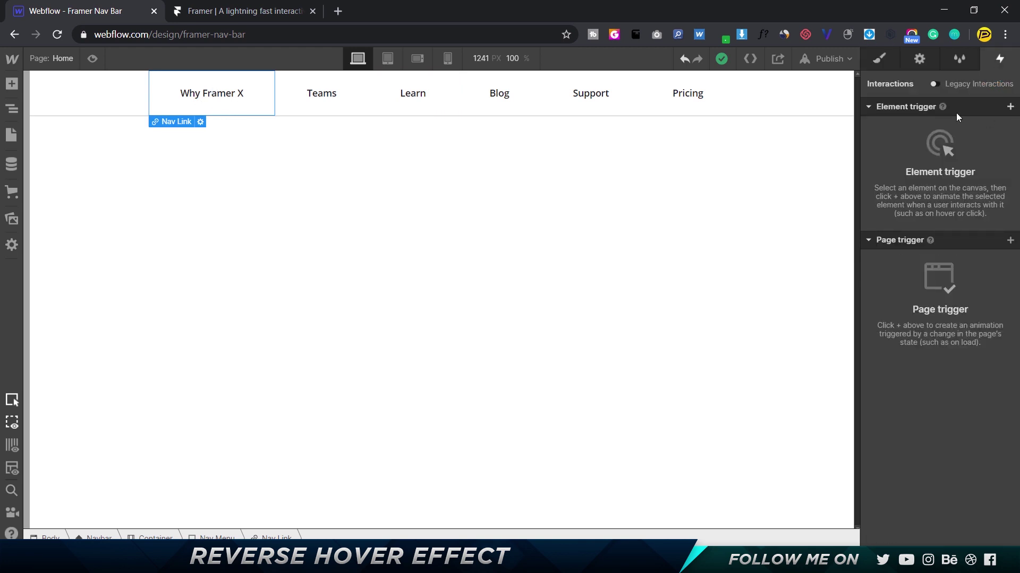
click(1010, 107)
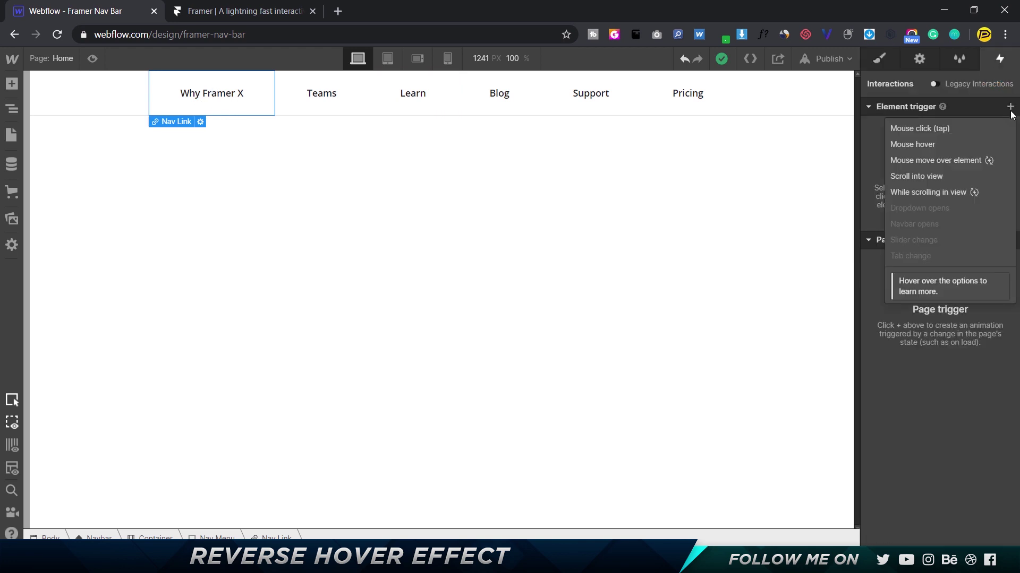
click(932, 144)
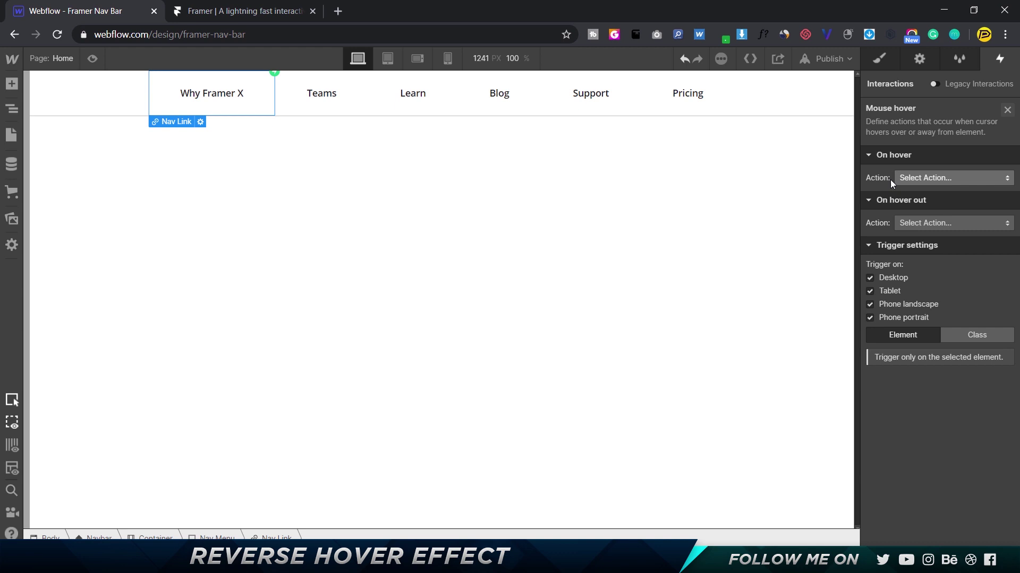
click(932, 177)
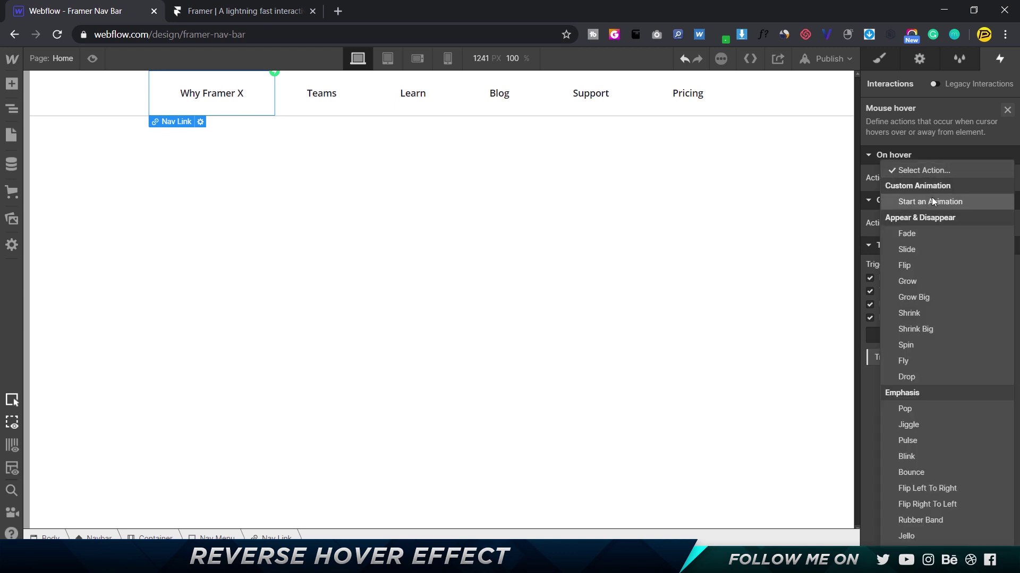
click(932, 197)
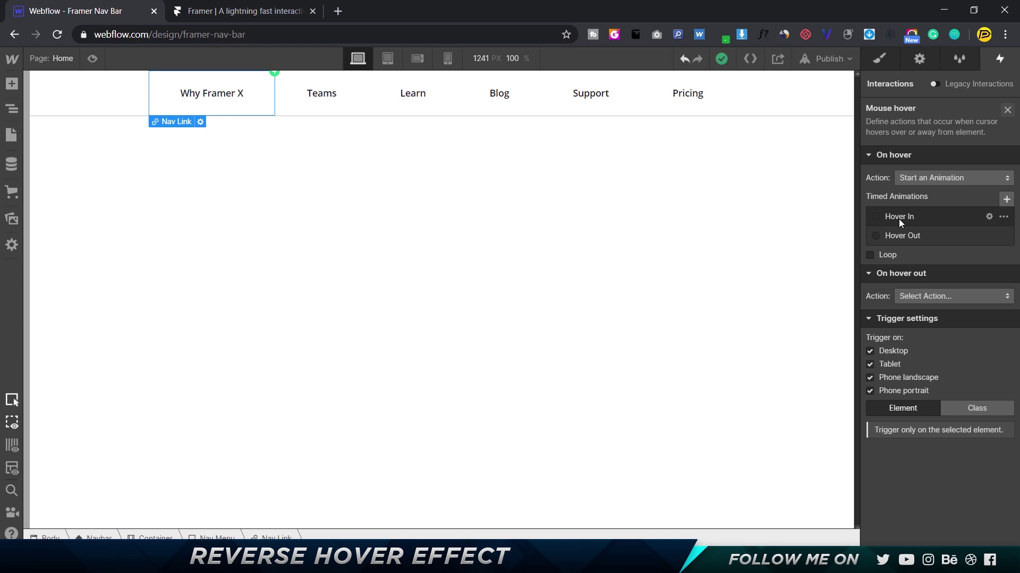
Create a timed animation named 'Hover In Tutorial' and add an Opacity action to it
click(1006, 200)
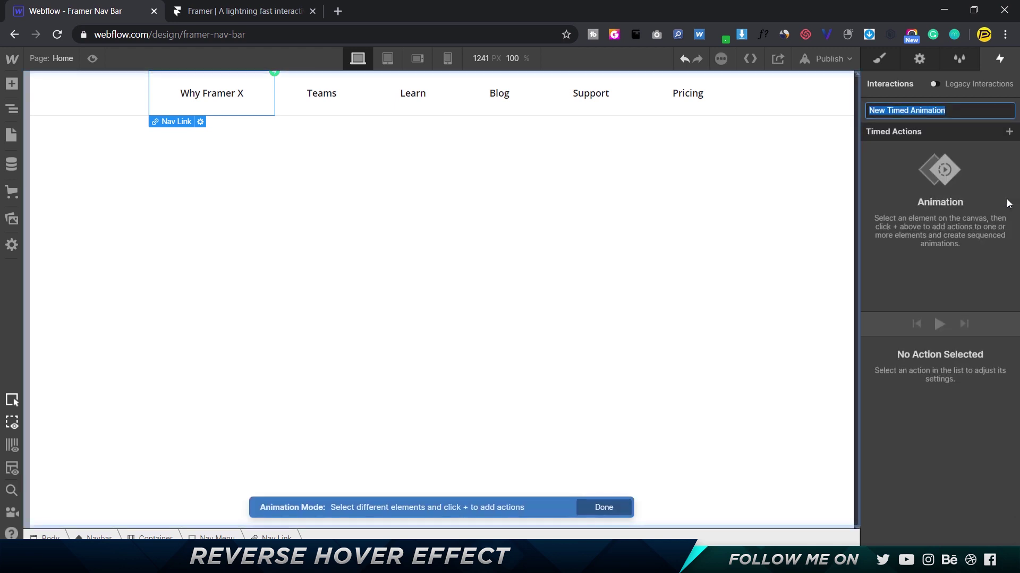
text(Hover)
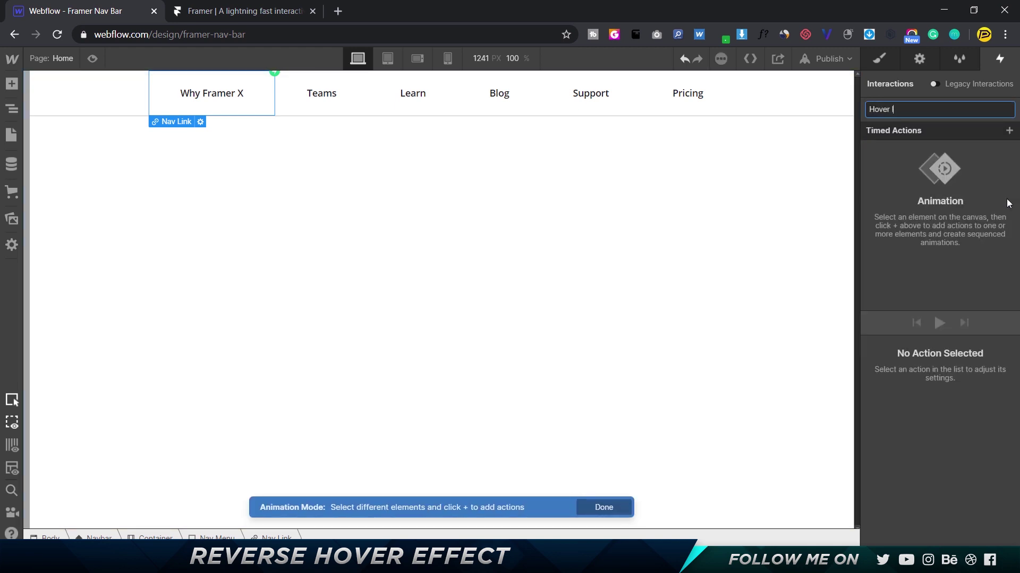
text( In Tutorial)
key(Return)
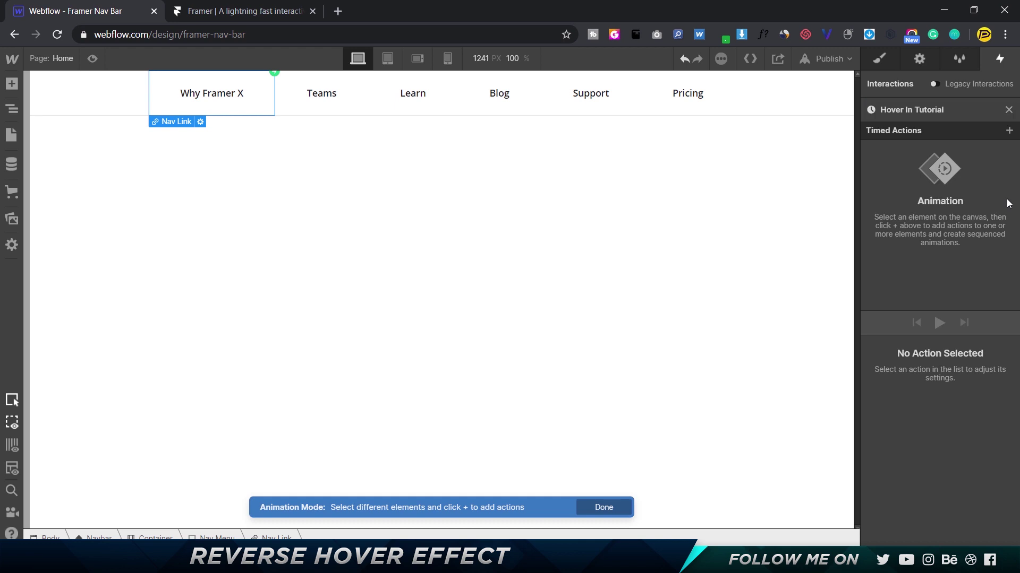
click(1009, 131)
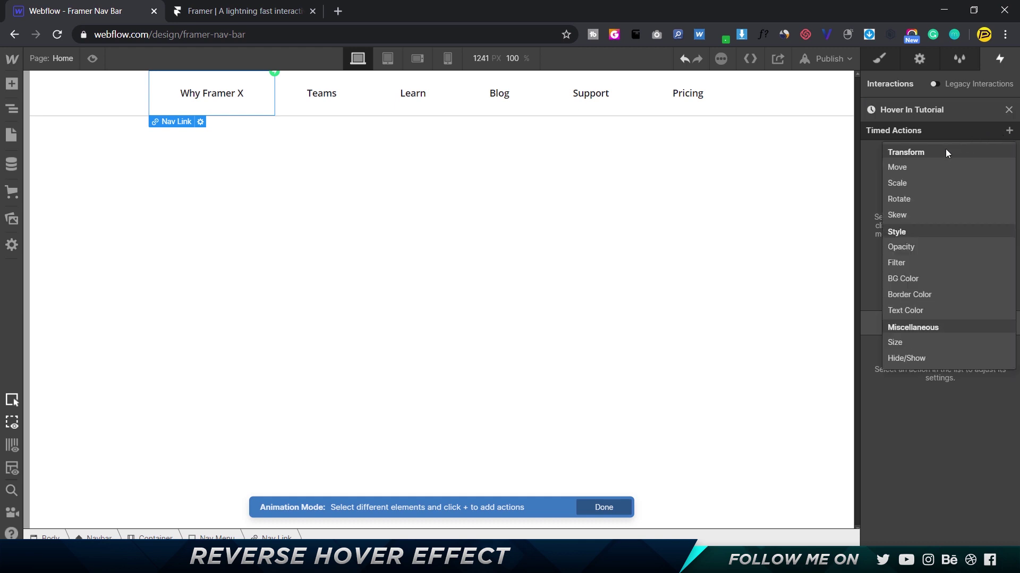
click(928, 246)
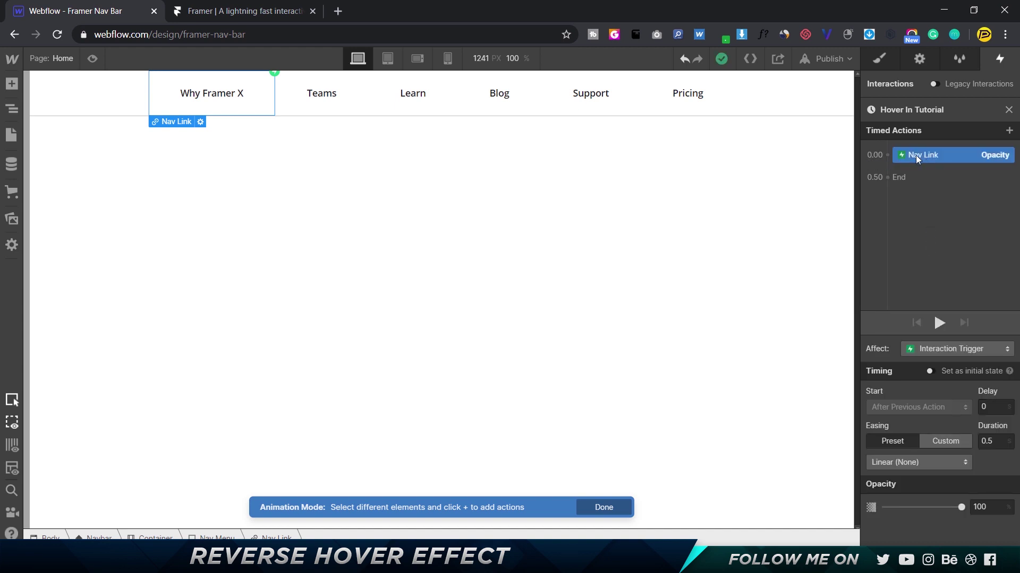
Target the Opacity action at the Nav Link class, siblings only, and set it as initial state
click(932, 348)
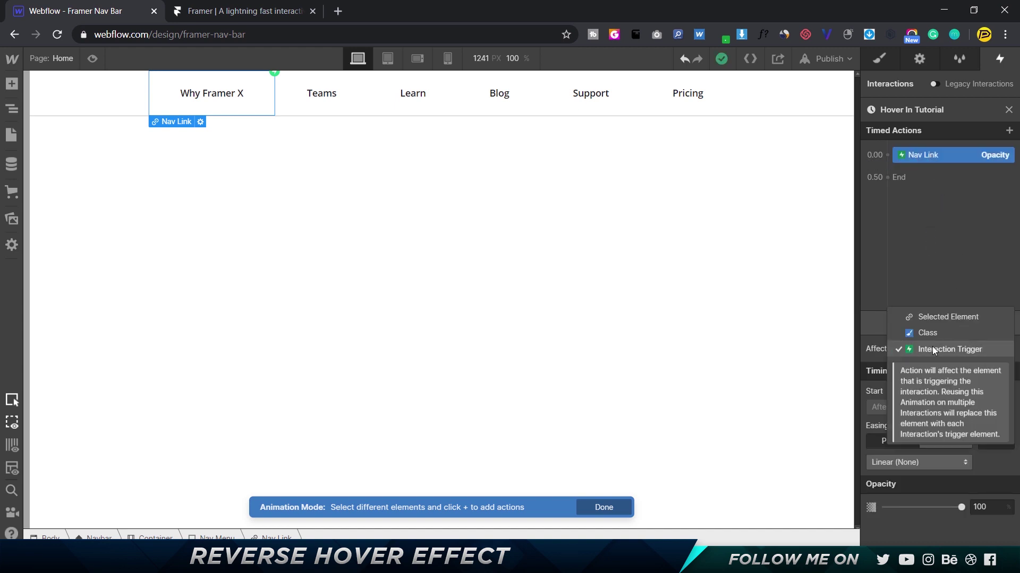
click(928, 332)
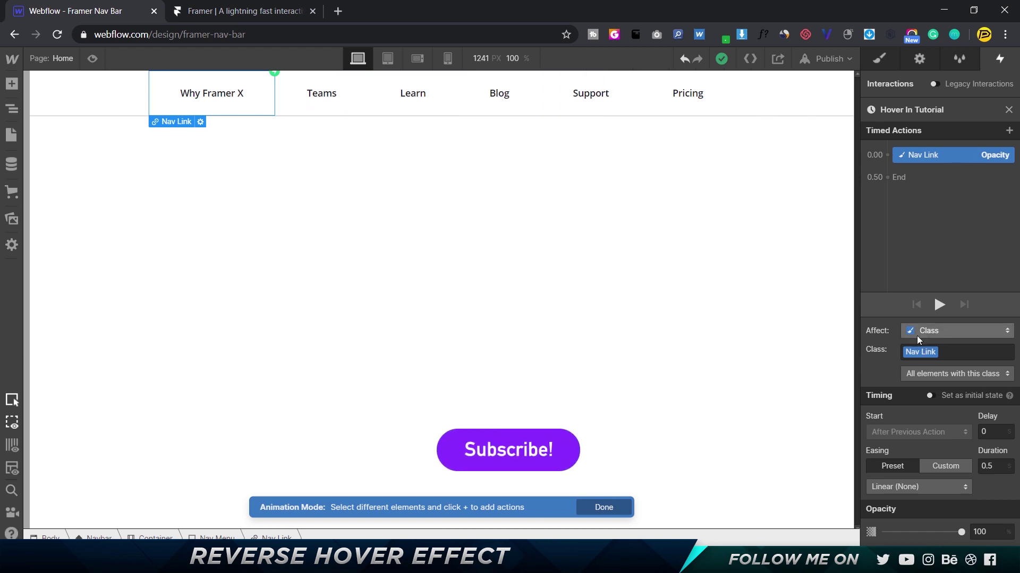
click(922, 377)
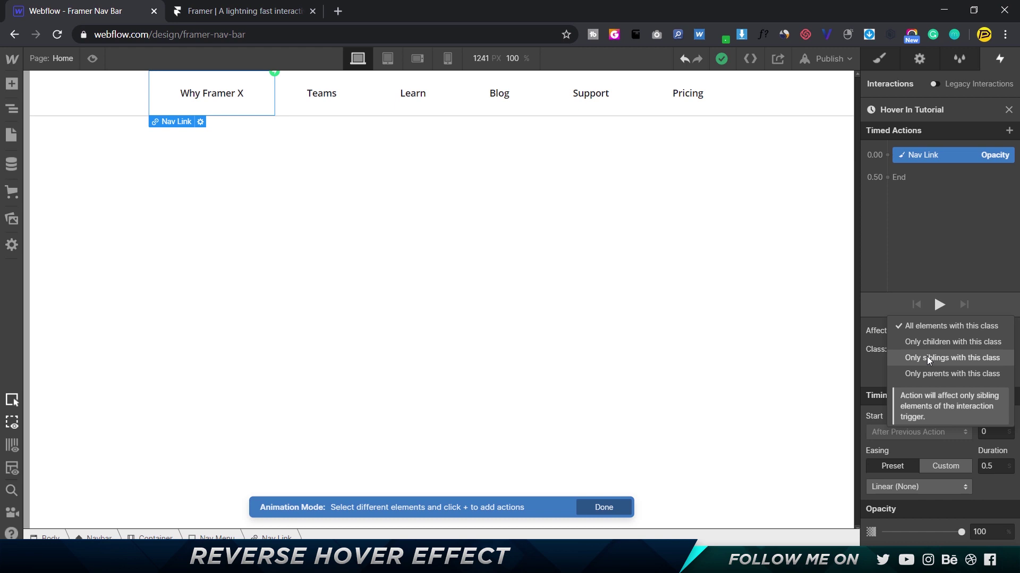
click(926, 357)
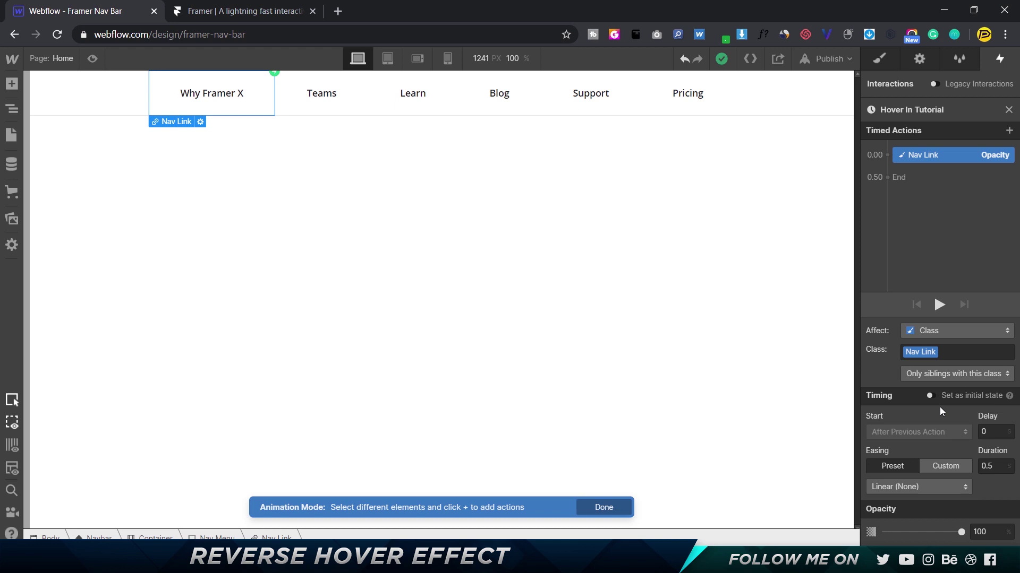
click(929, 396)
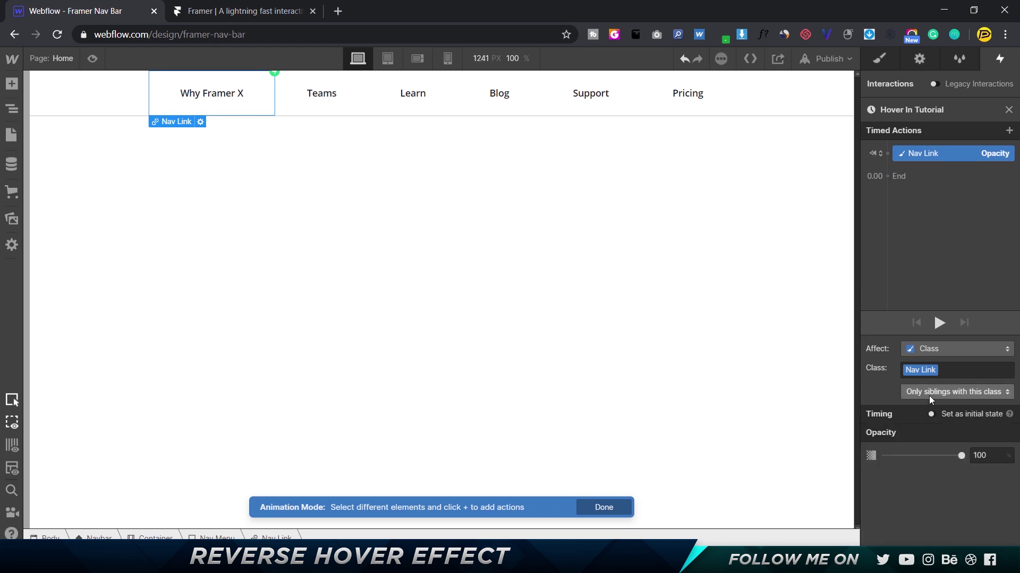
Duplicate the Nav Link Opacity action and set the copy's opacity to 50
right_click(928, 157)
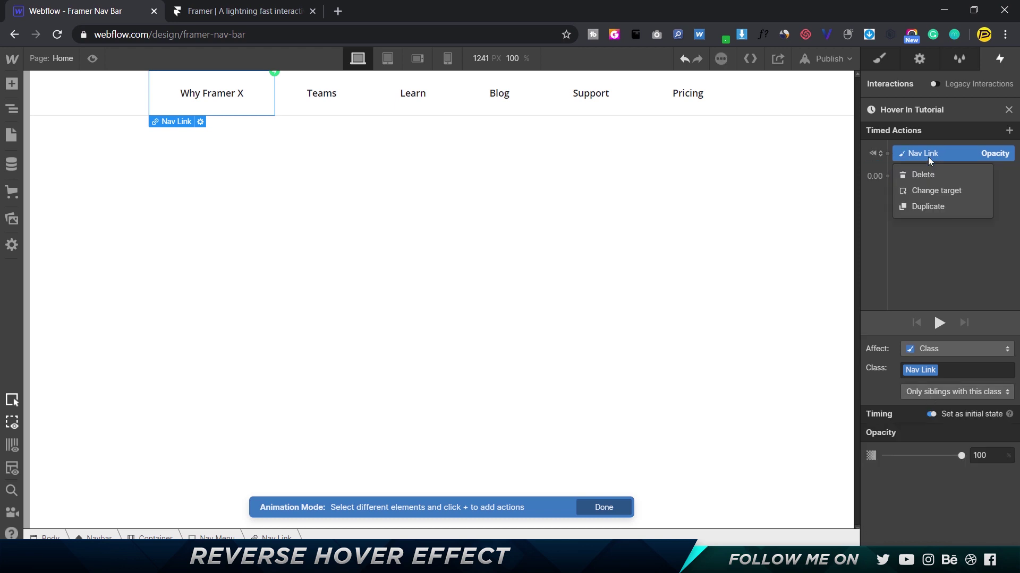
click(928, 206)
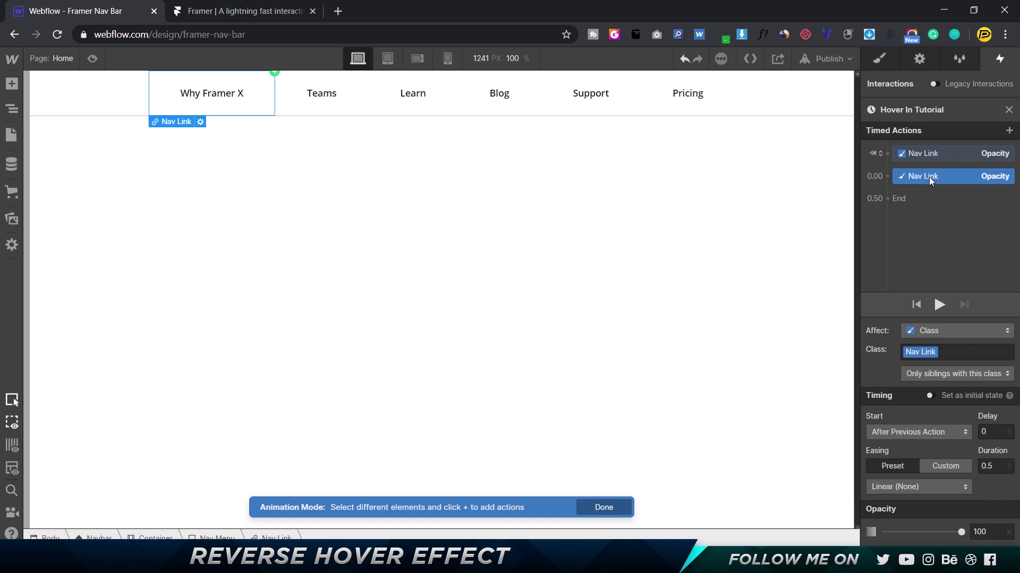
click(995, 533)
key(Return)
drag(995, 533, 926, 538)
text(50)
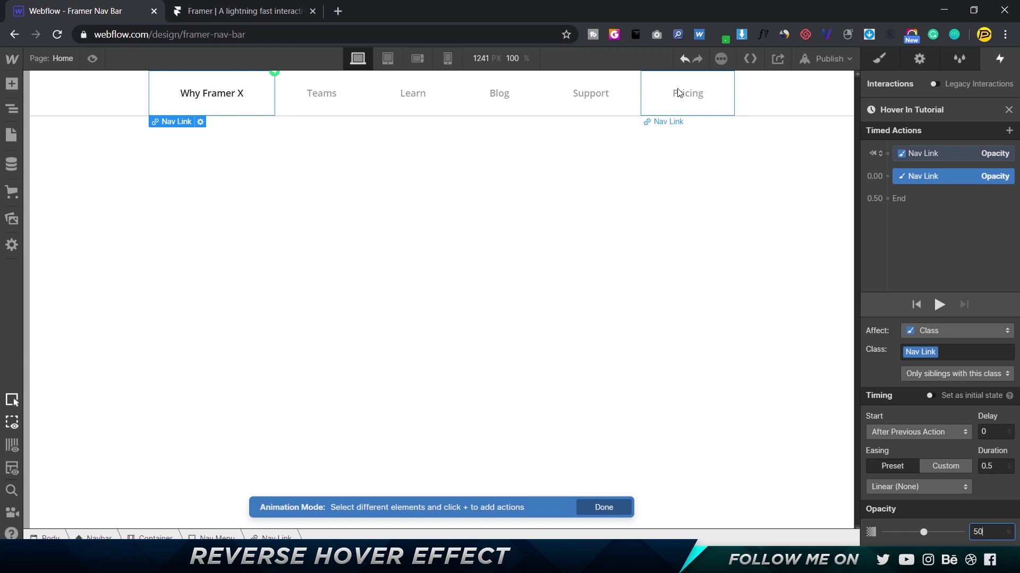
click(950, 183)
Give the 50-opacity action Ease easing and a 0.3 s duration
click(943, 489)
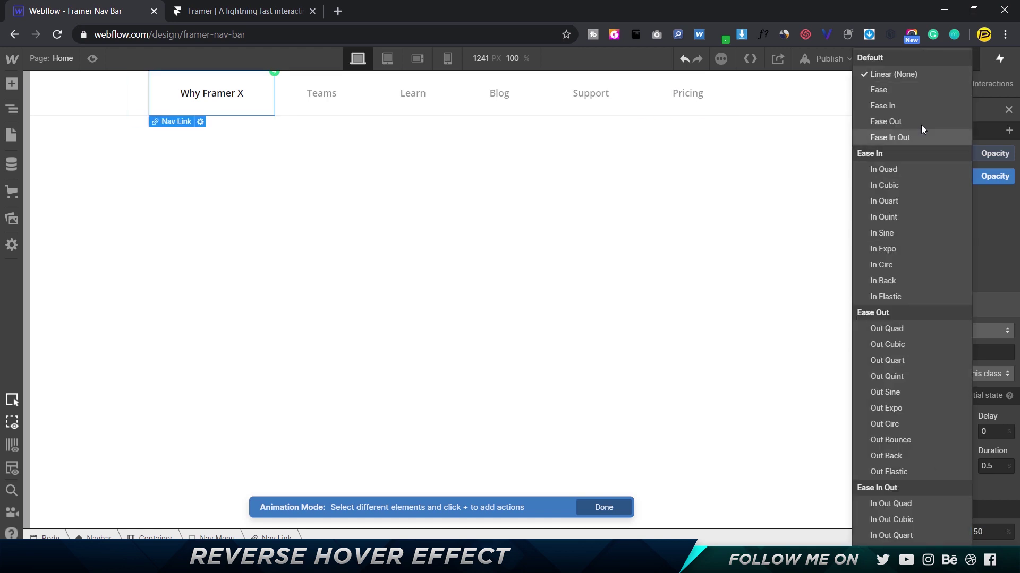
click(912, 94)
click(996, 471)
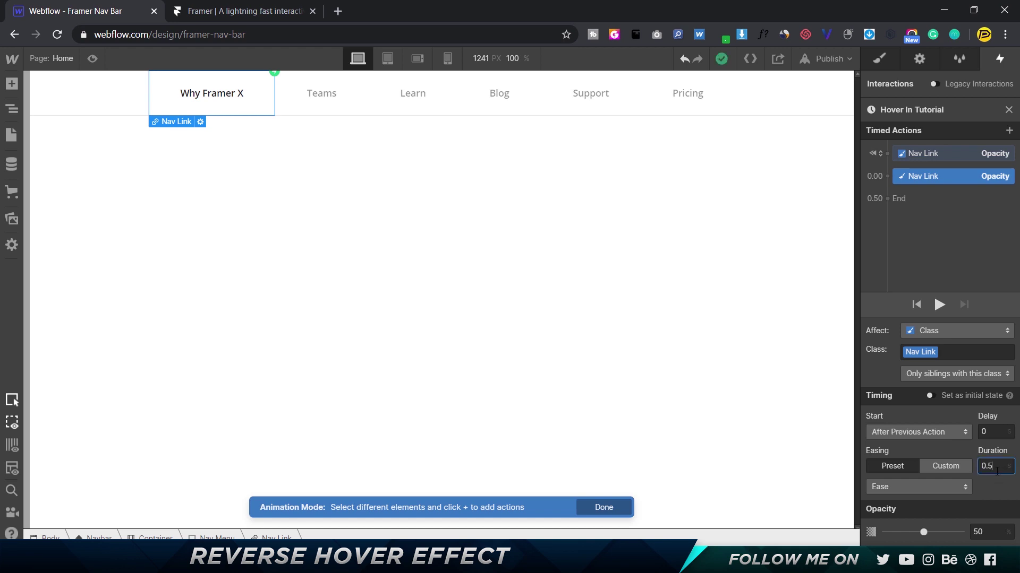
text(3)
Set On hover out to Start an Animation and duplicate the Hover In Tutorial animation
click(1008, 109)
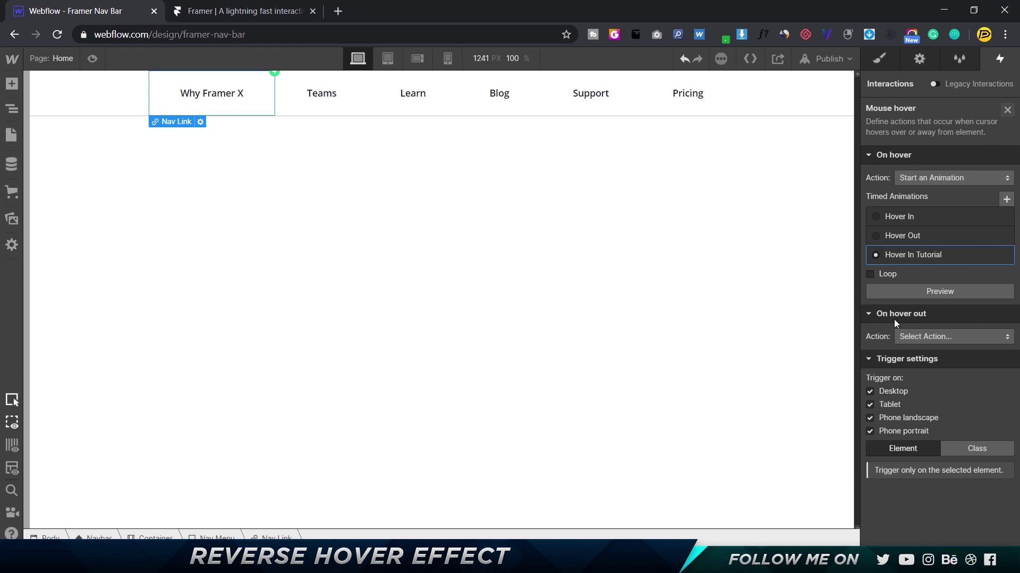
click(923, 334)
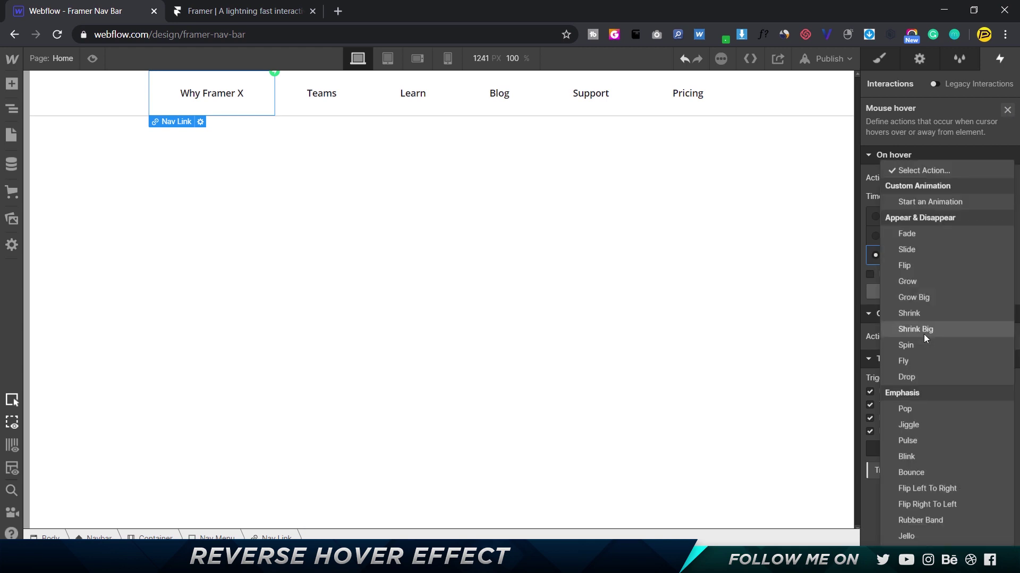
click(925, 202)
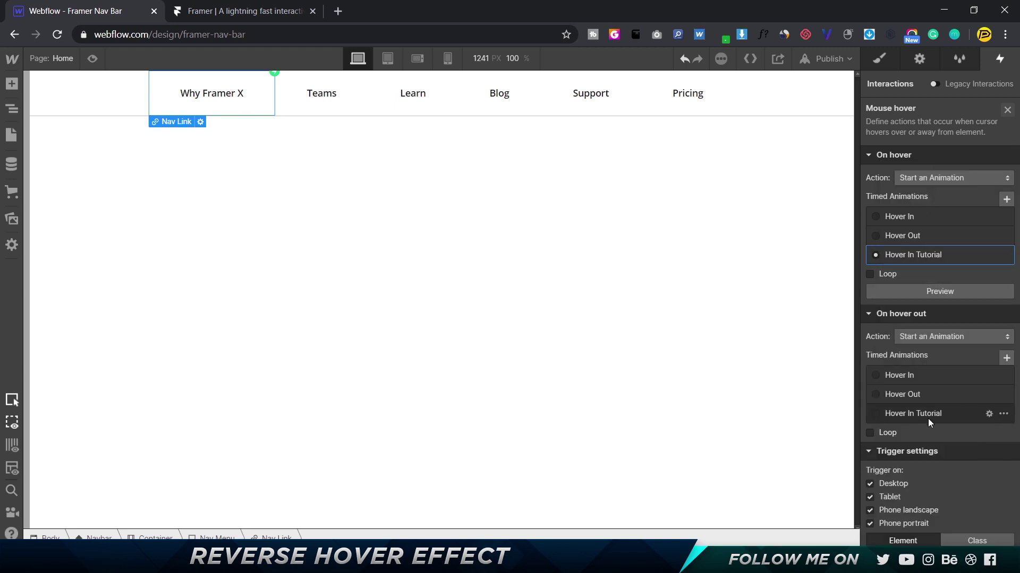
click(1002, 415)
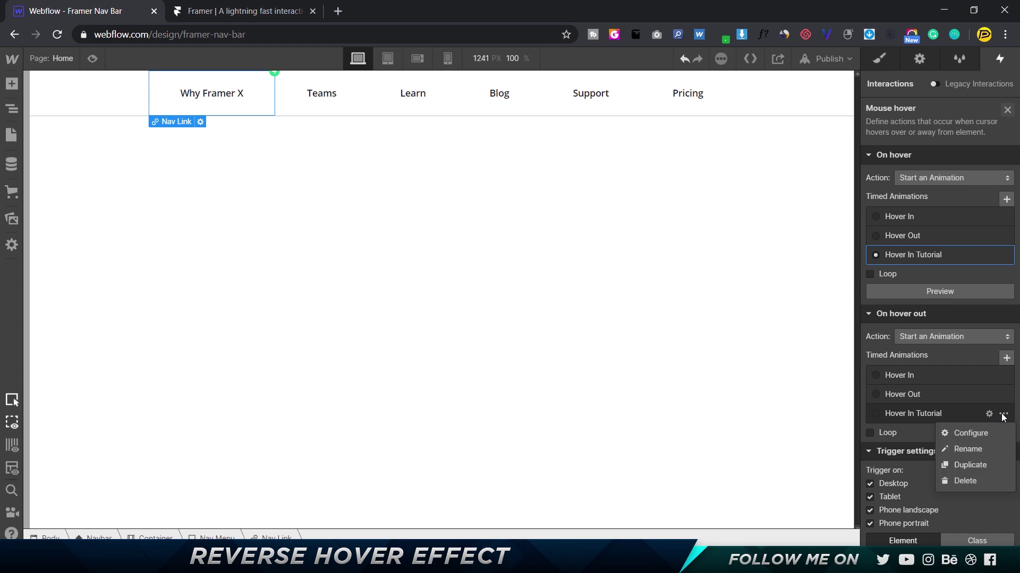
click(980, 465)
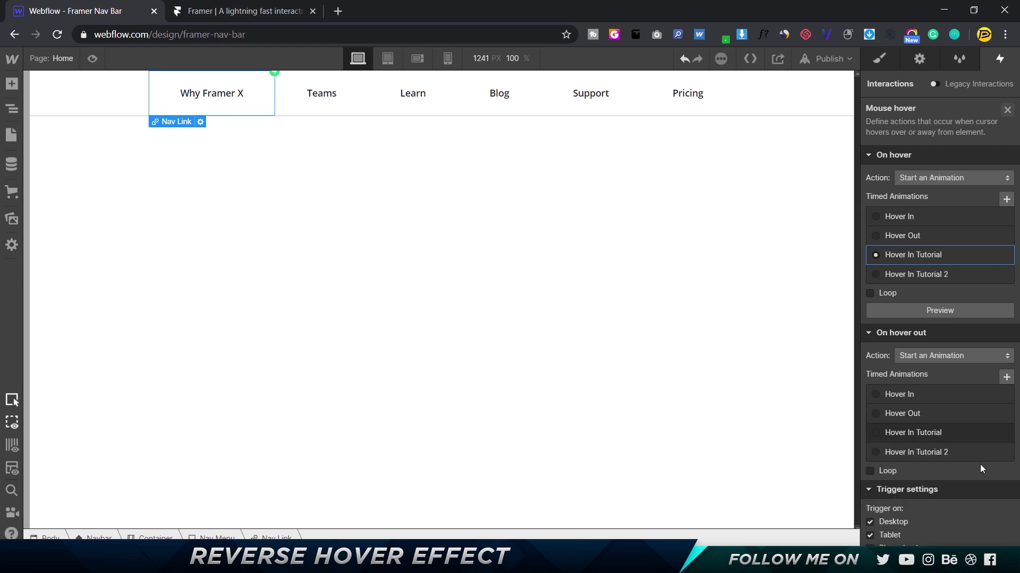
Assign Hover In Tutorial 2 to hover-out and rename it 'Hover Out Tutorial'
click(916, 452)
click(914, 452)
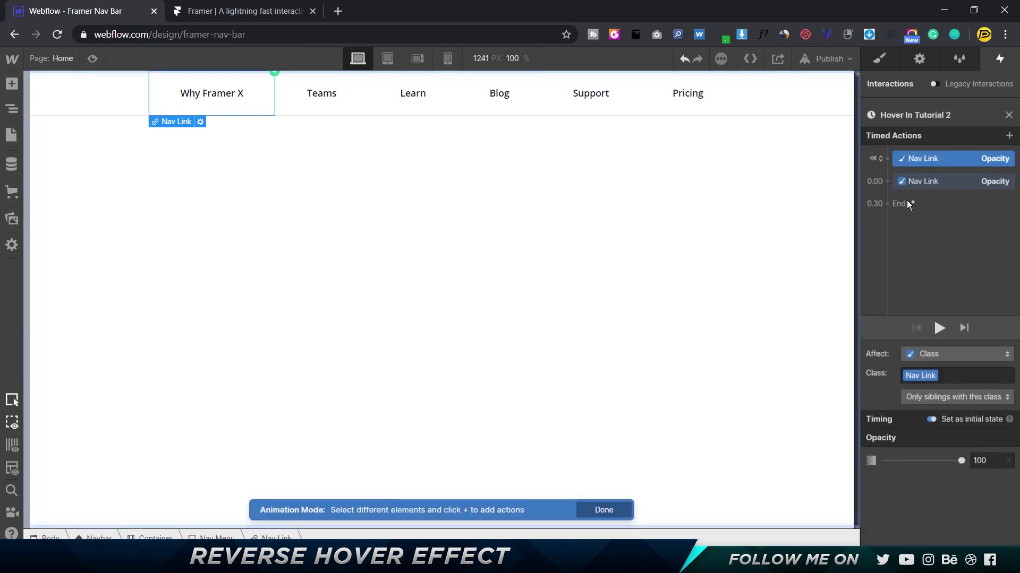
click(909, 109)
key(BackSpace)
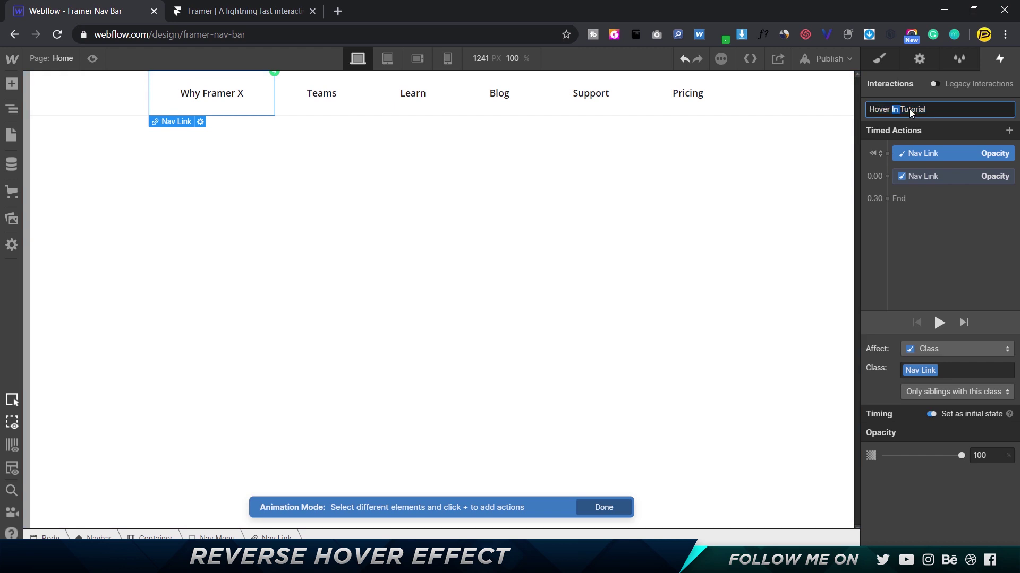
text(Out)
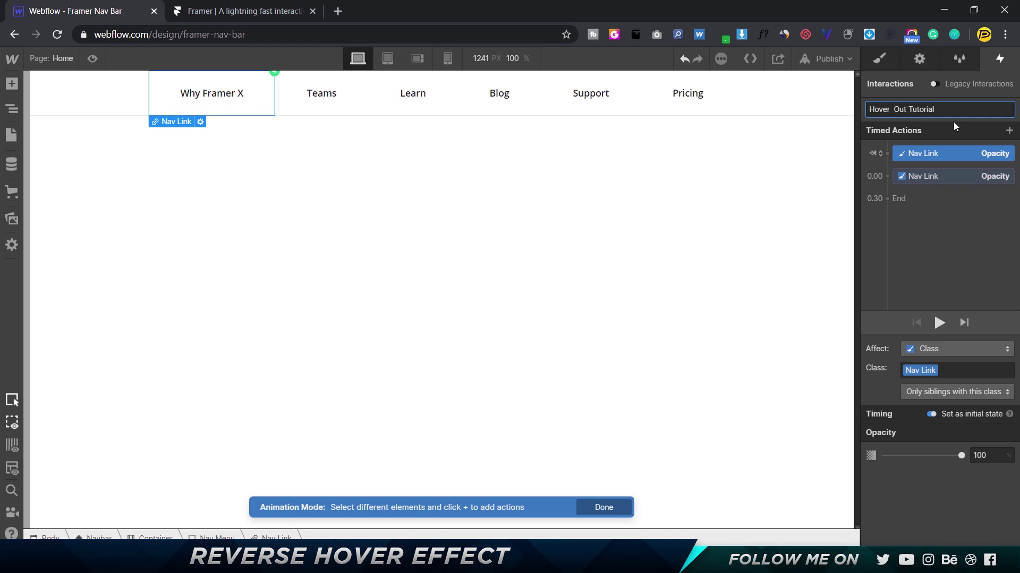
key(Return)
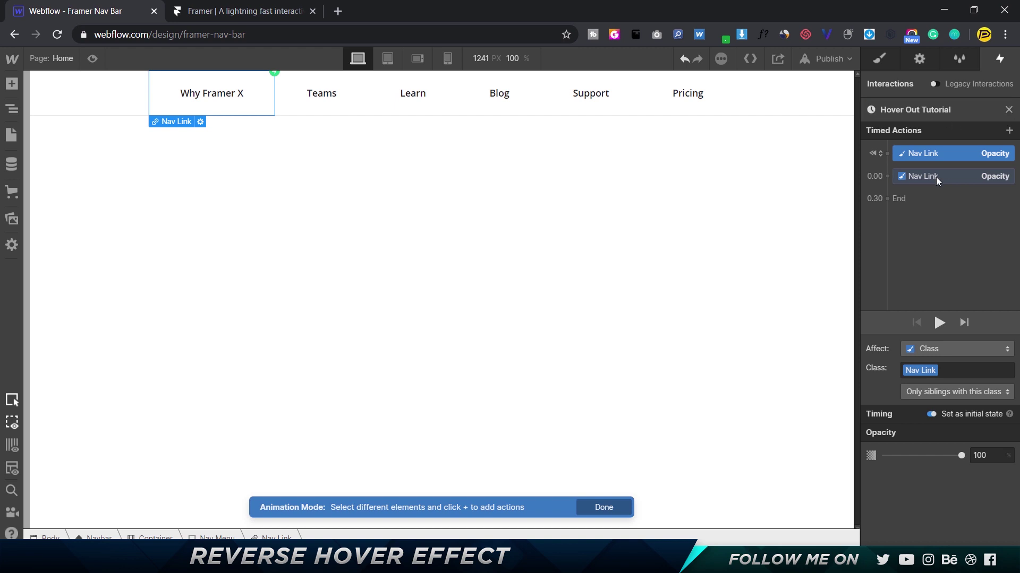
Clear initial state on the second Nav Link Opacity action, with Ease easing and 0.3 s duration
click(955, 177)
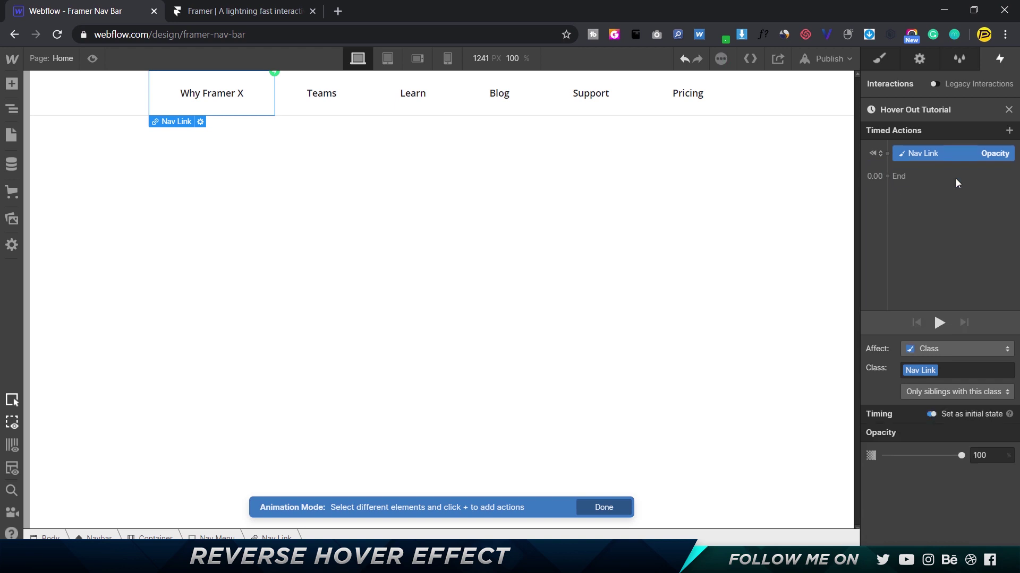
click(931, 414)
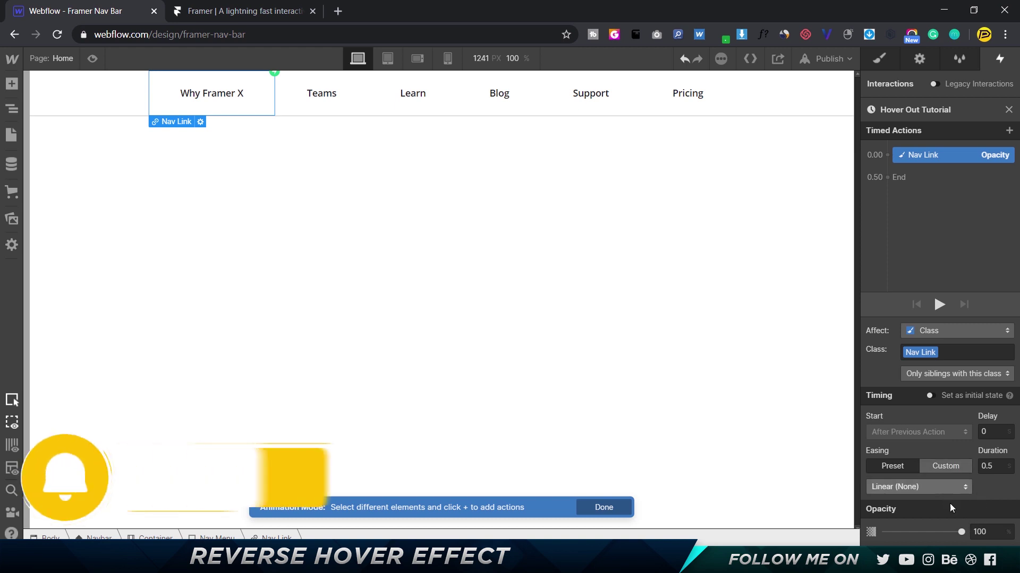
click(938, 488)
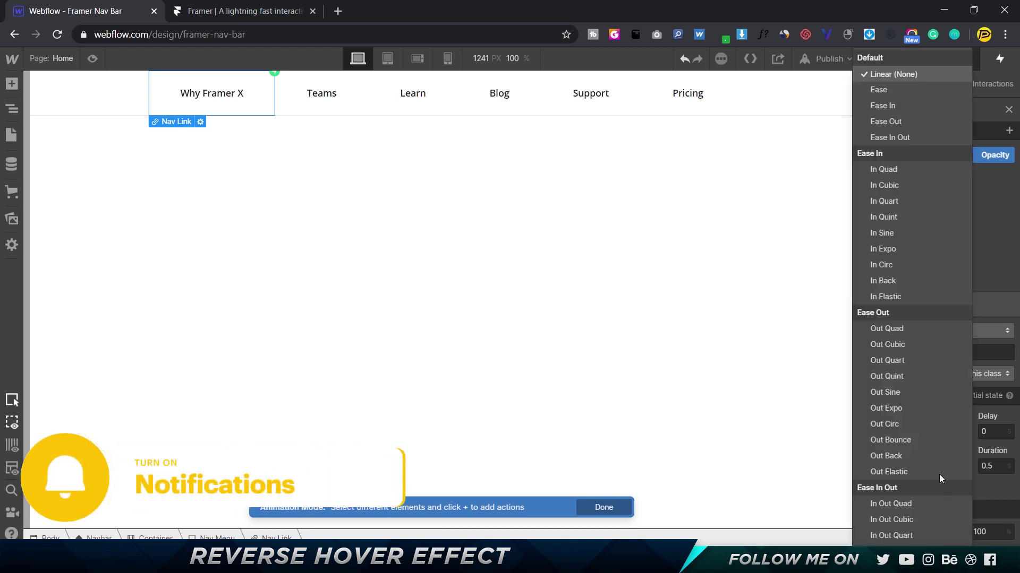
click(913, 90)
click(996, 462)
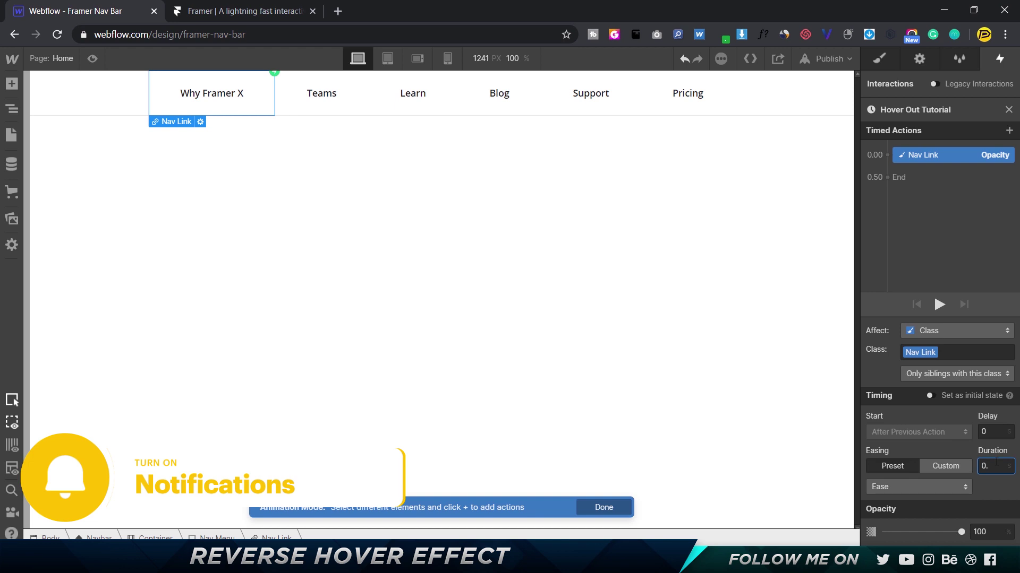
click(1009, 109)
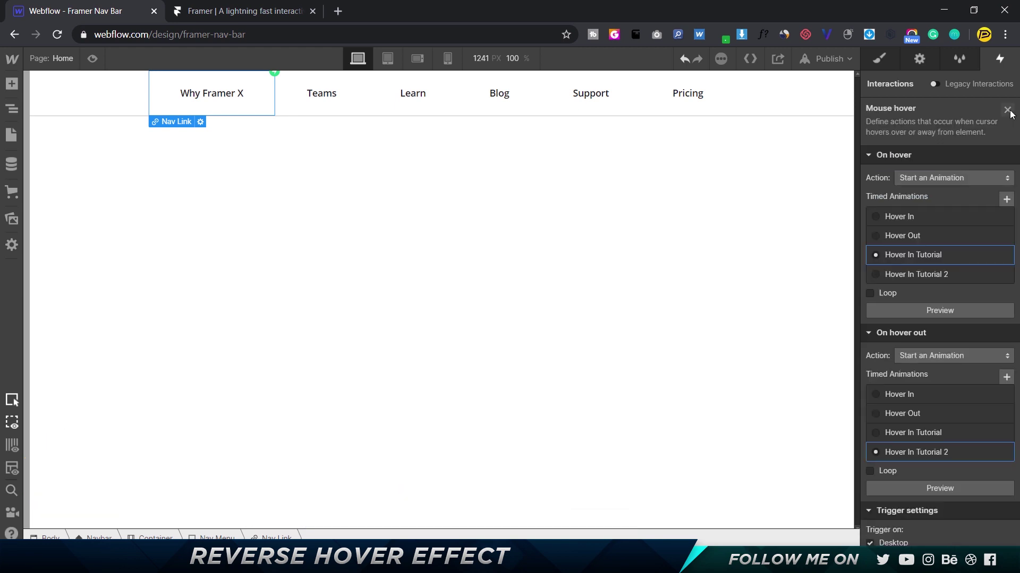
click(92, 58)
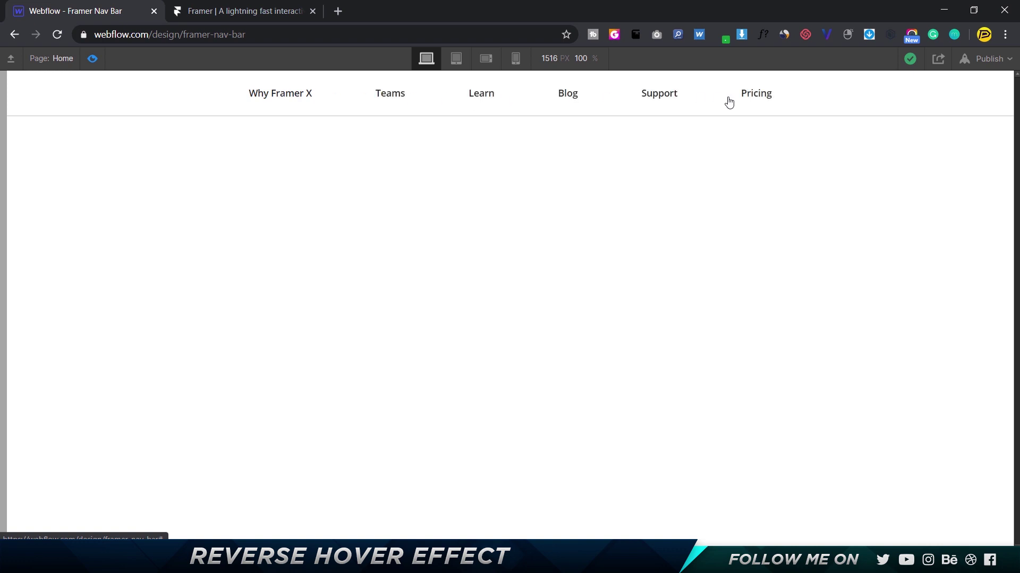
click(94, 60)
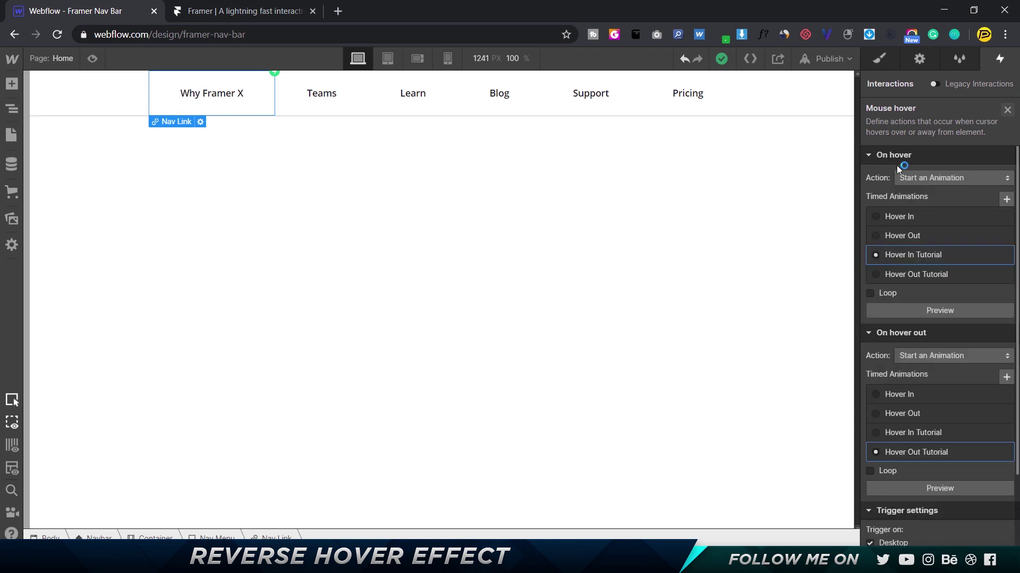
Switch the hover trigger settings from Element to the Nav Link class
scroll(948, 161, down, 2)
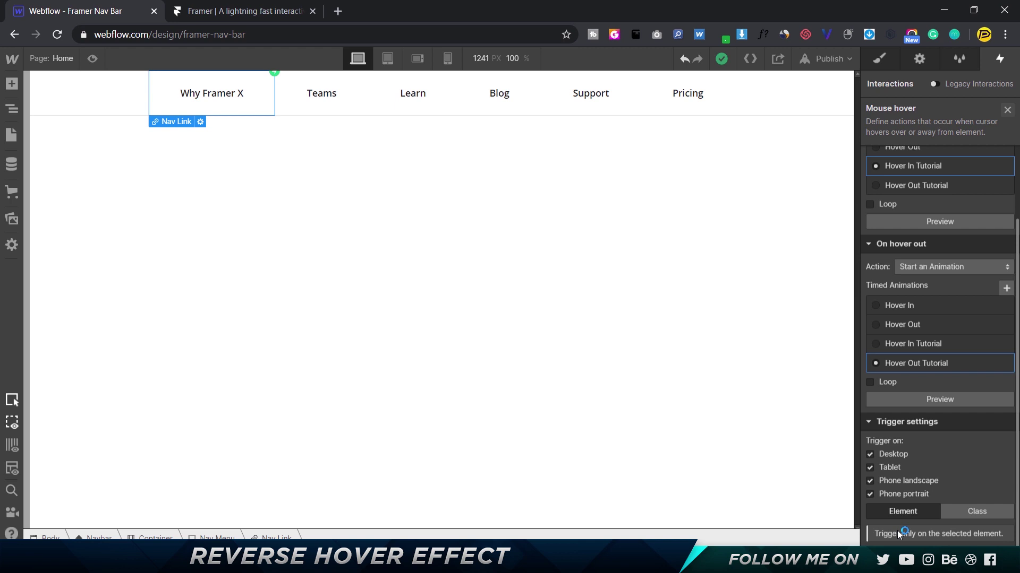
click(973, 512)
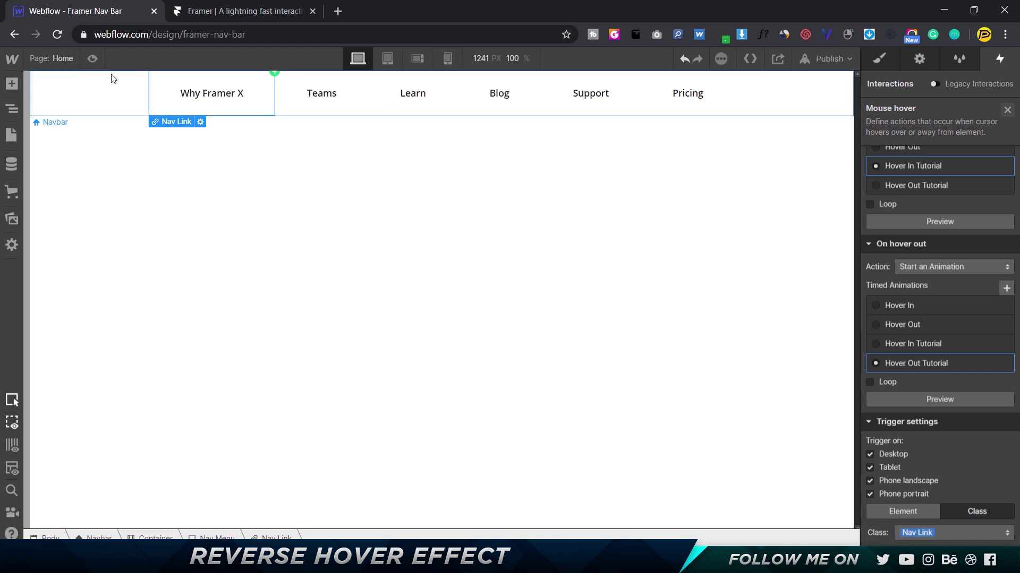
Enter Preview mode to test the class-wide nav link dimming on hover
click(92, 58)
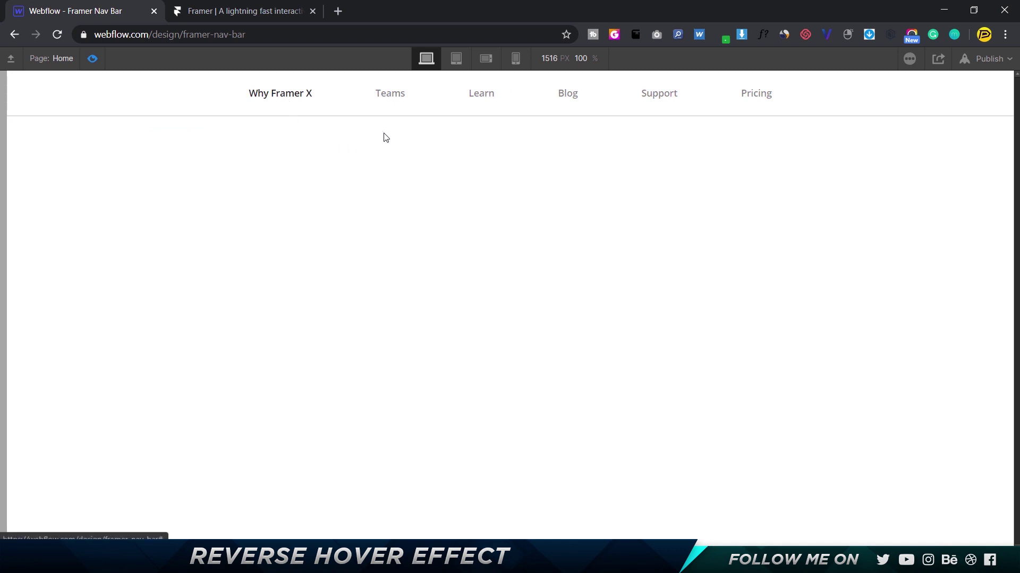